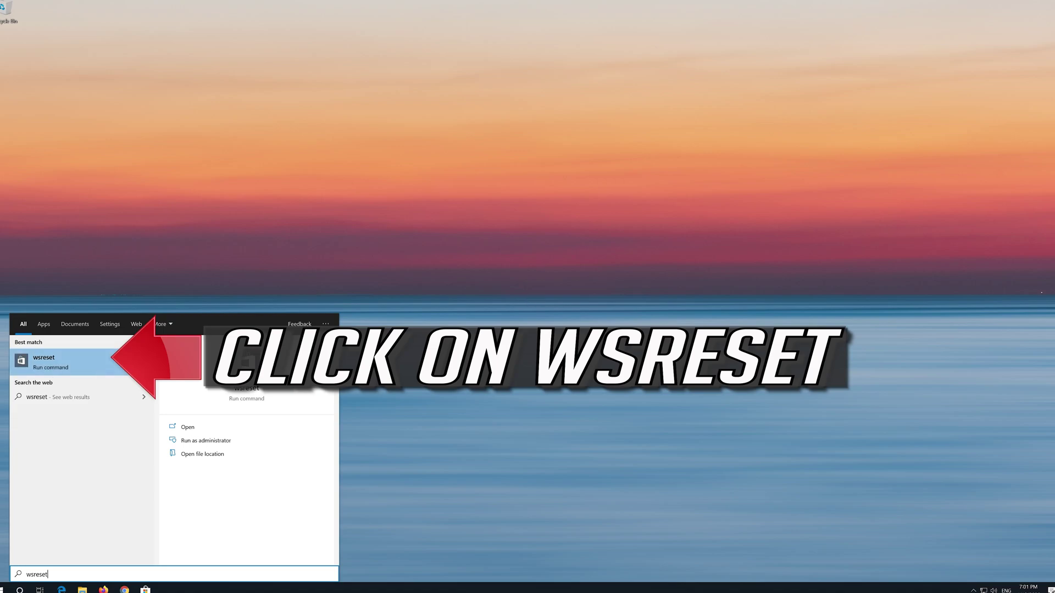
Step: Run wsreset to clear the Microsoft Store cache, then close the Store when it reopens
left_click(83, 363)
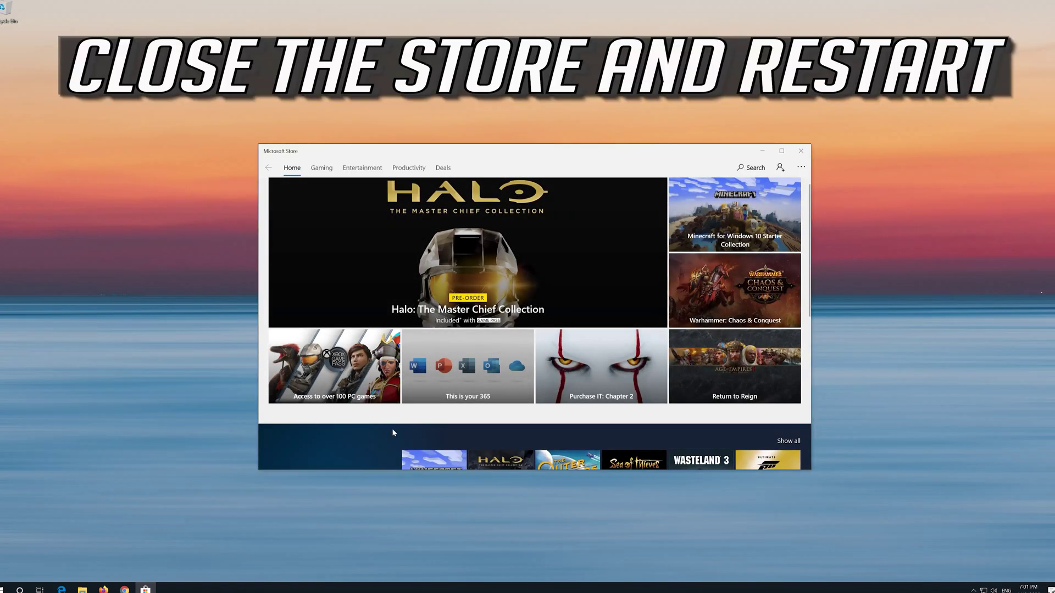
left_click(799, 152)
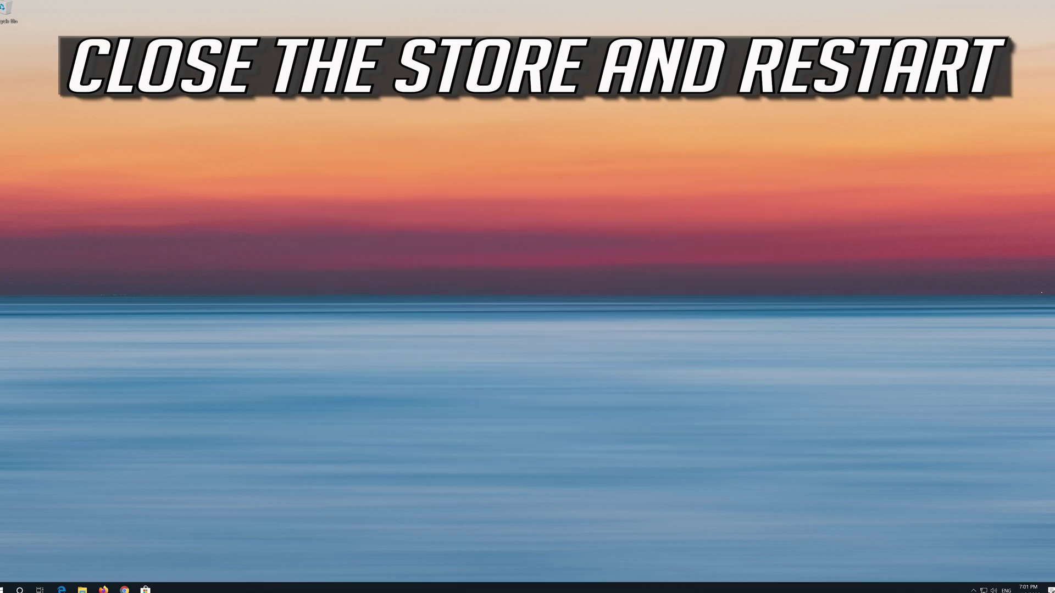
Step: Restart the computer from the Start menu's power options
left_click(5, 587)
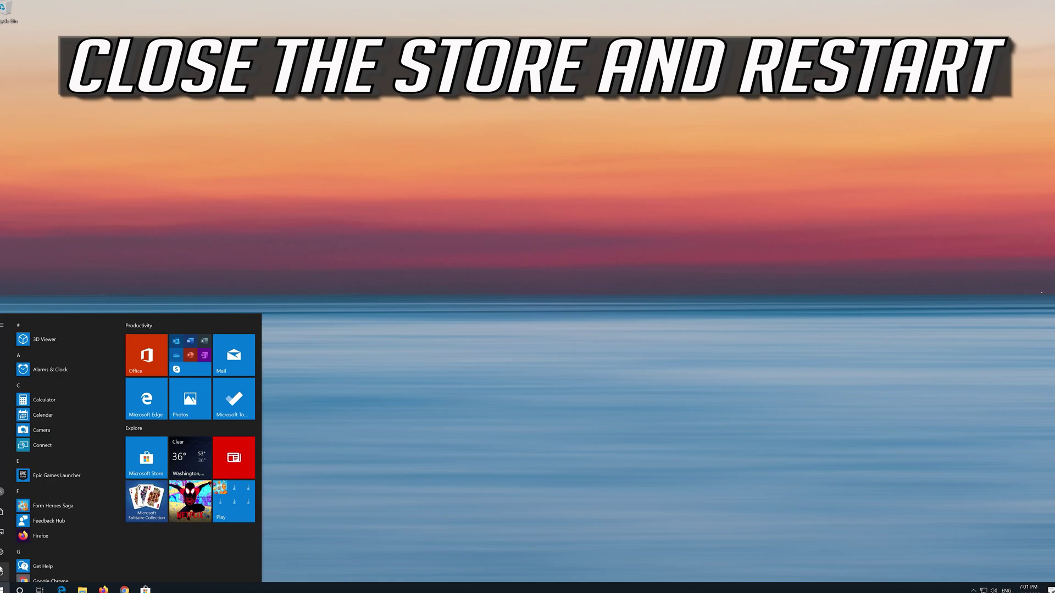
left_click(3, 571)
left_click(6, 554)
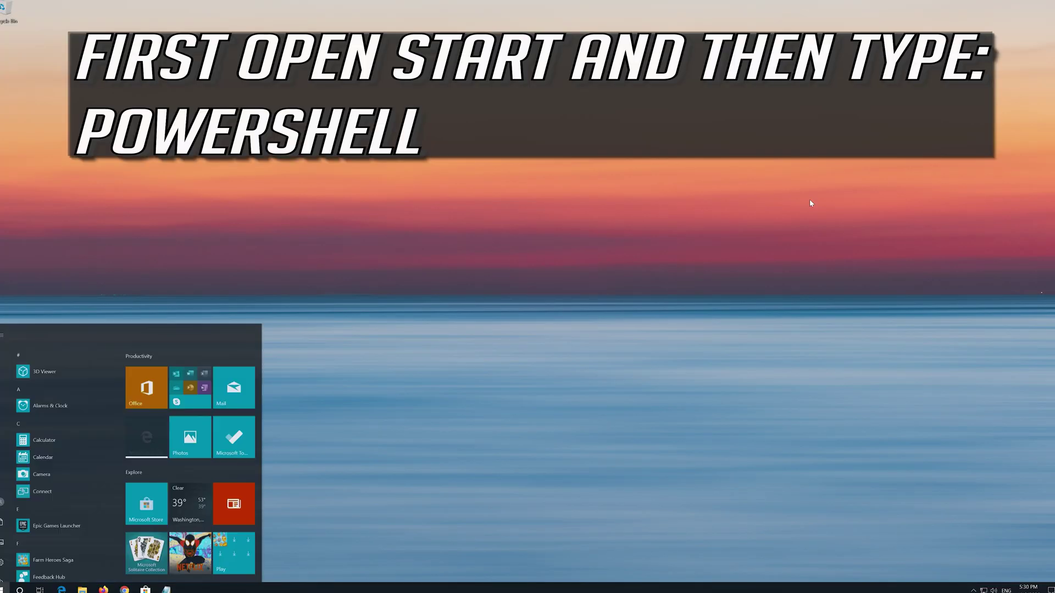
Step: Launch Windows PowerShell as administrator and approve the UAC prompt
type("powe")
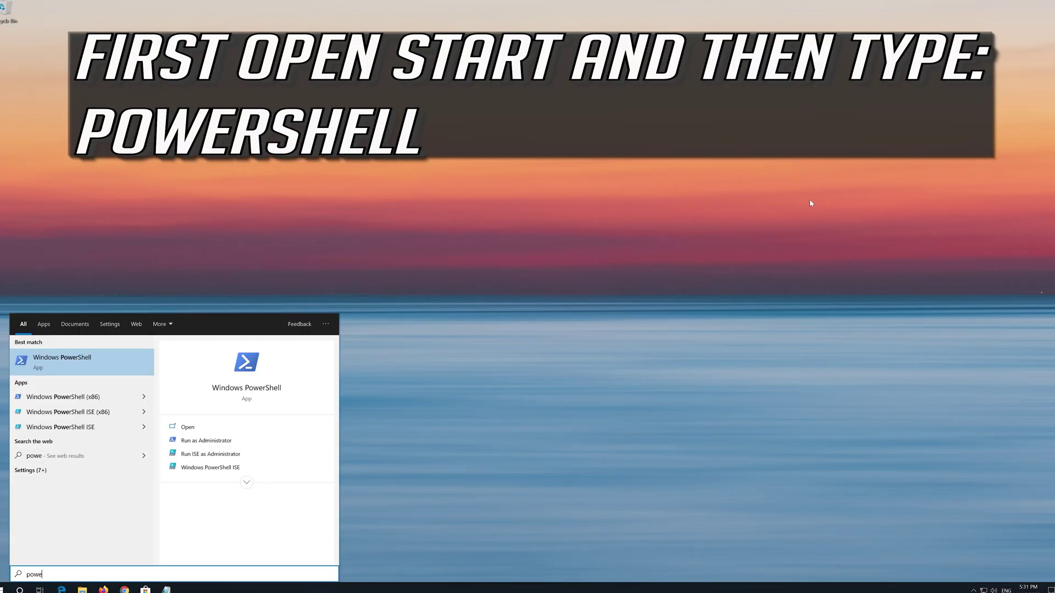
type("rshell")
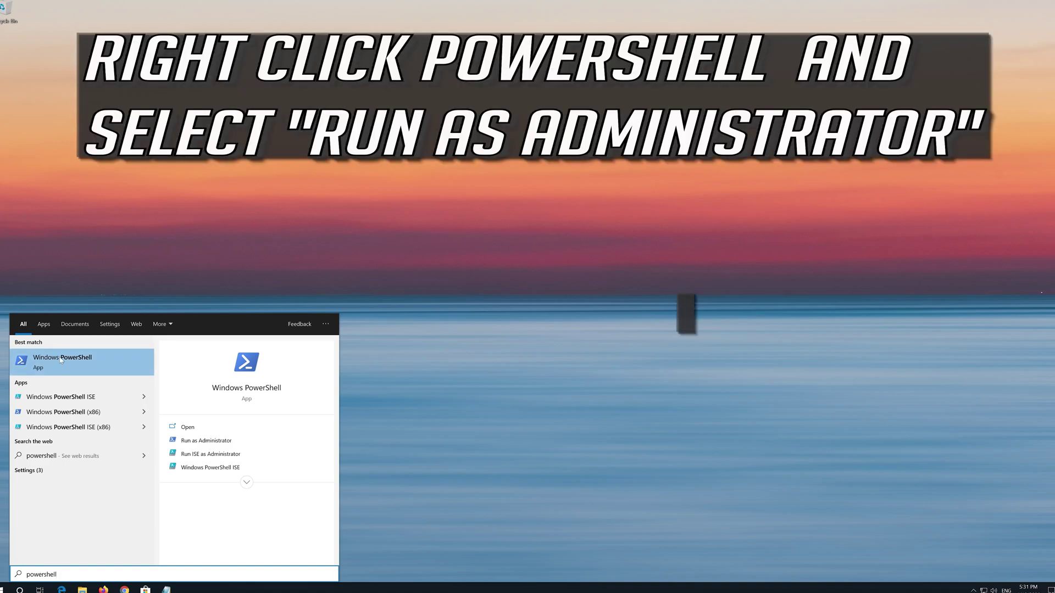
right_click(74, 370)
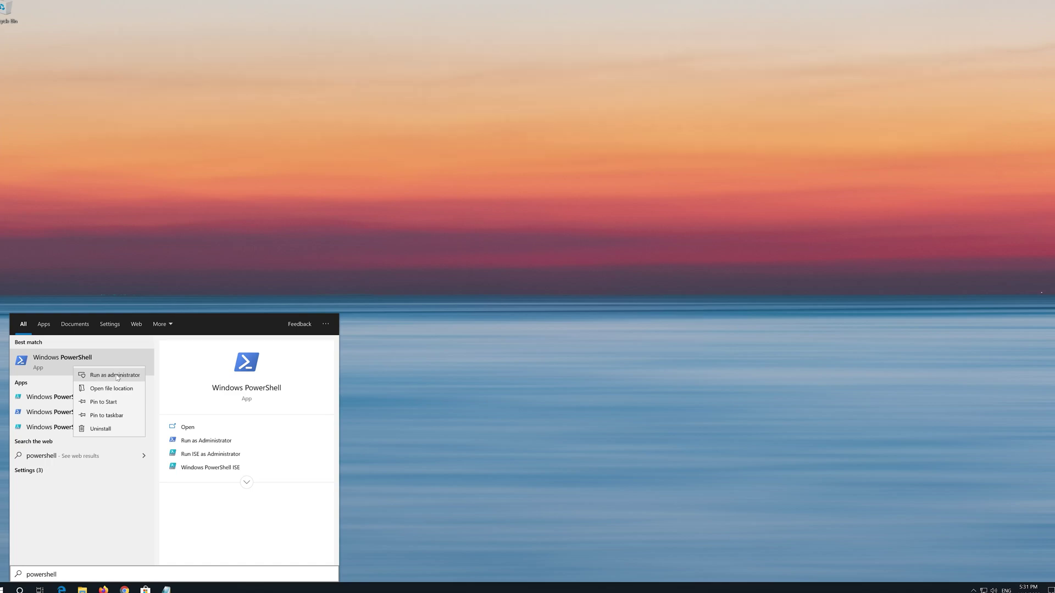
left_click(116, 375)
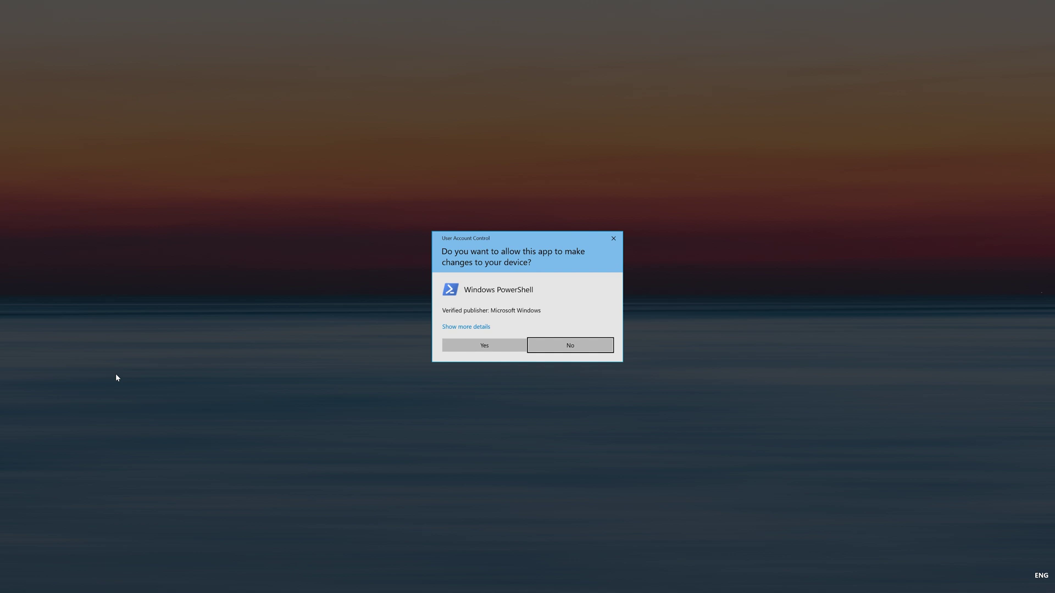
left_click(484, 352)
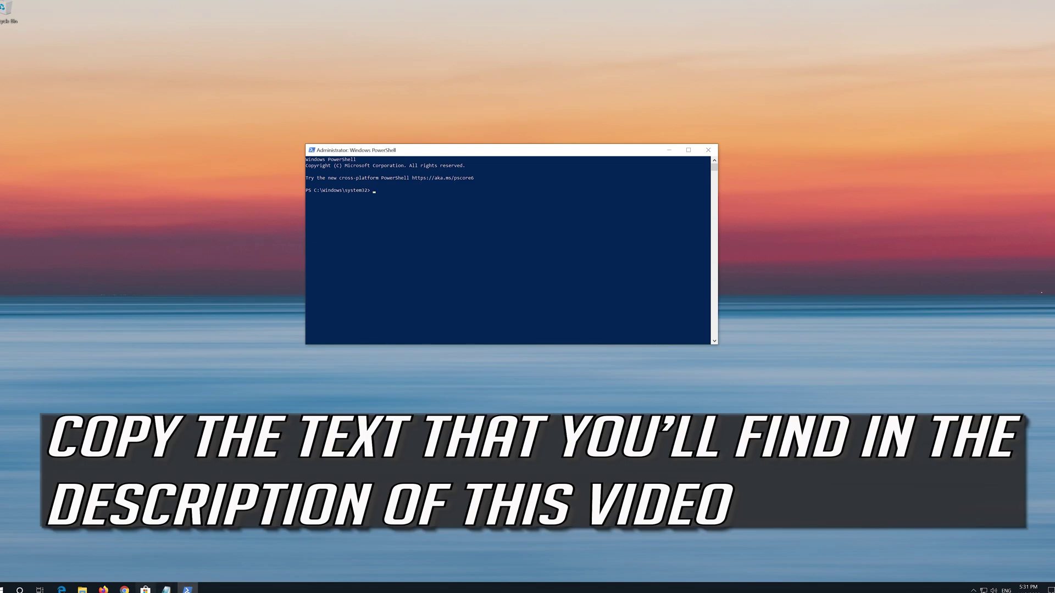
Step: Select the whole re-registration script in Notepad, copy it, and minimize Notepad
left_click(166, 589)
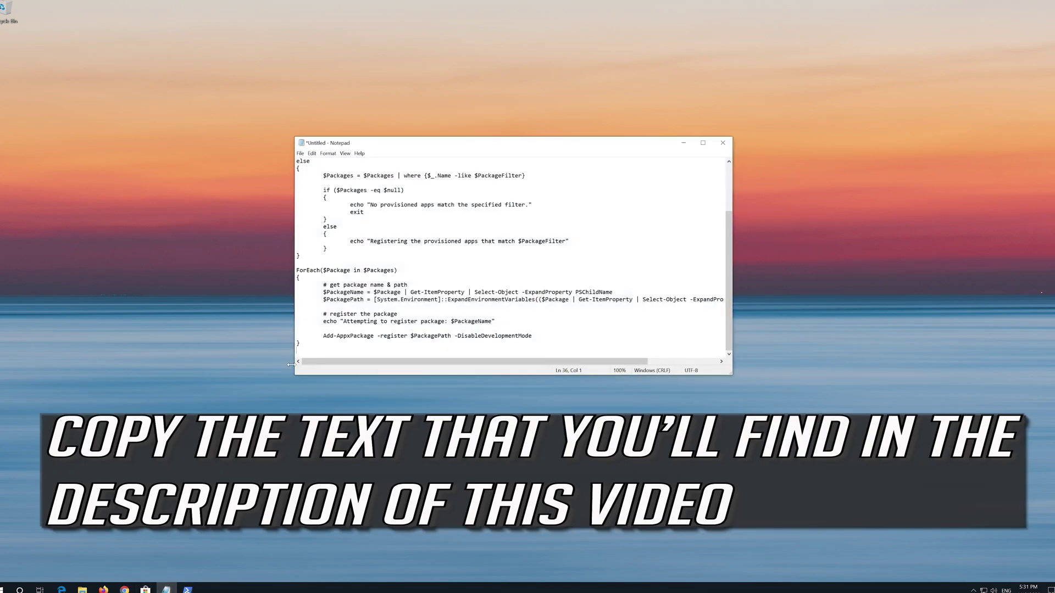
left_click_drag(297, 350, 269, 162)
scroll(296, 330, "up", 3)
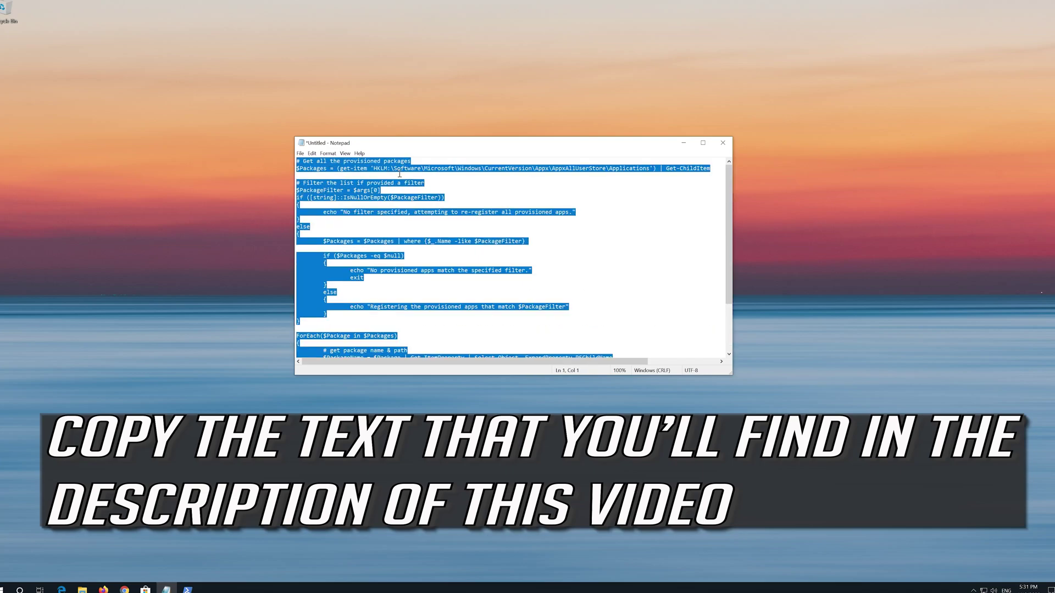
right_click(399, 174)
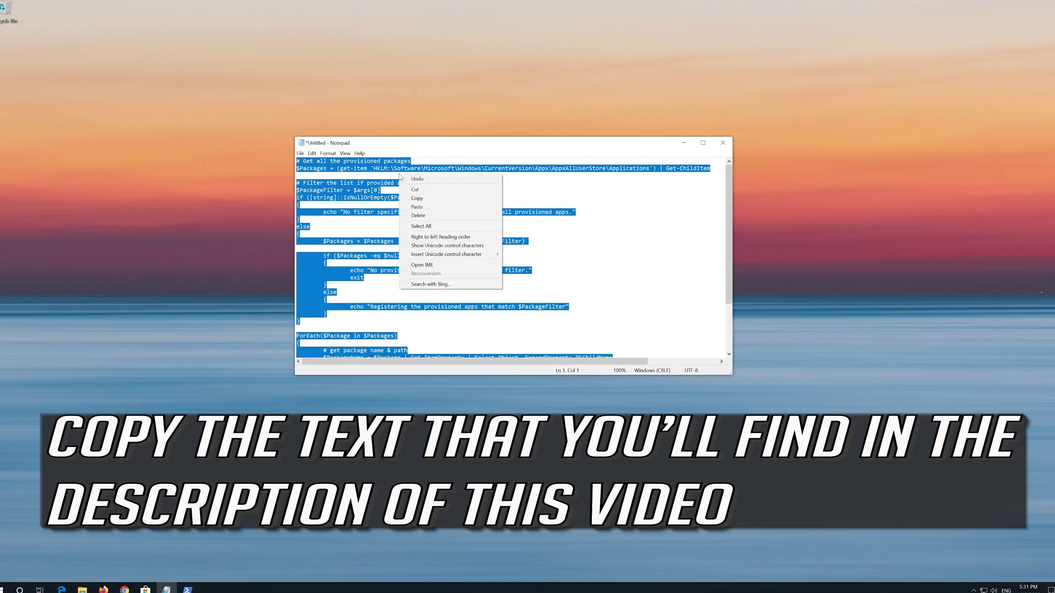
left_click(416, 199)
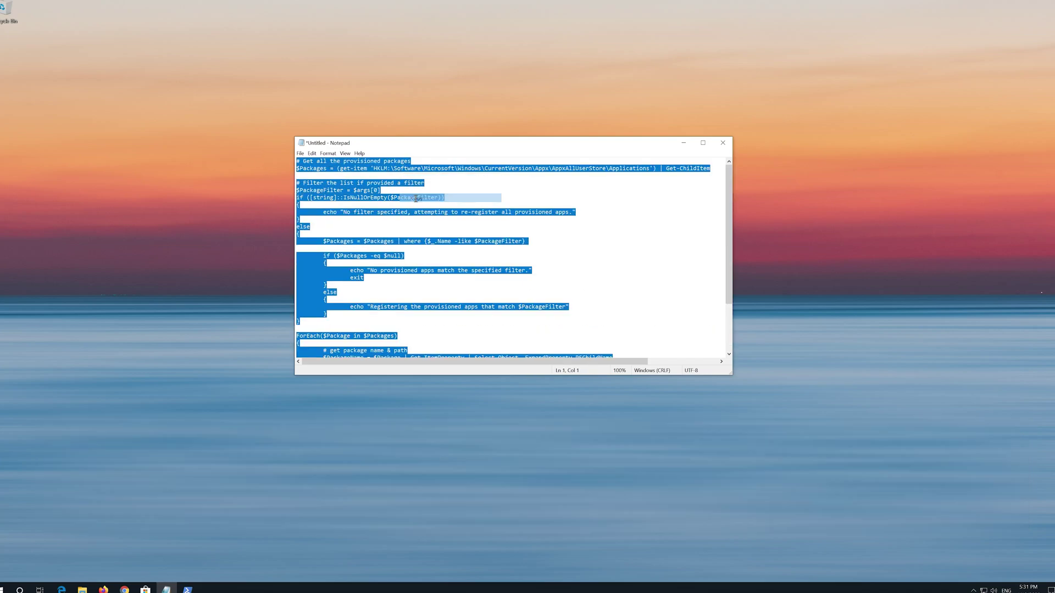
left_click(690, 146)
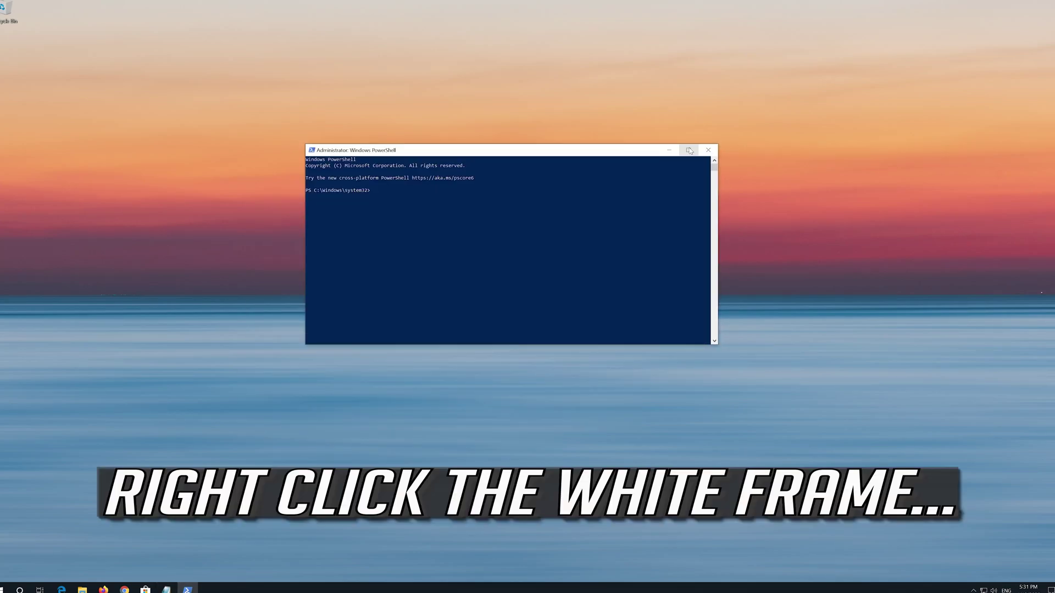
Step: Paste and run the app re-registration script in PowerShell, then exit the session
right_click(493, 150)
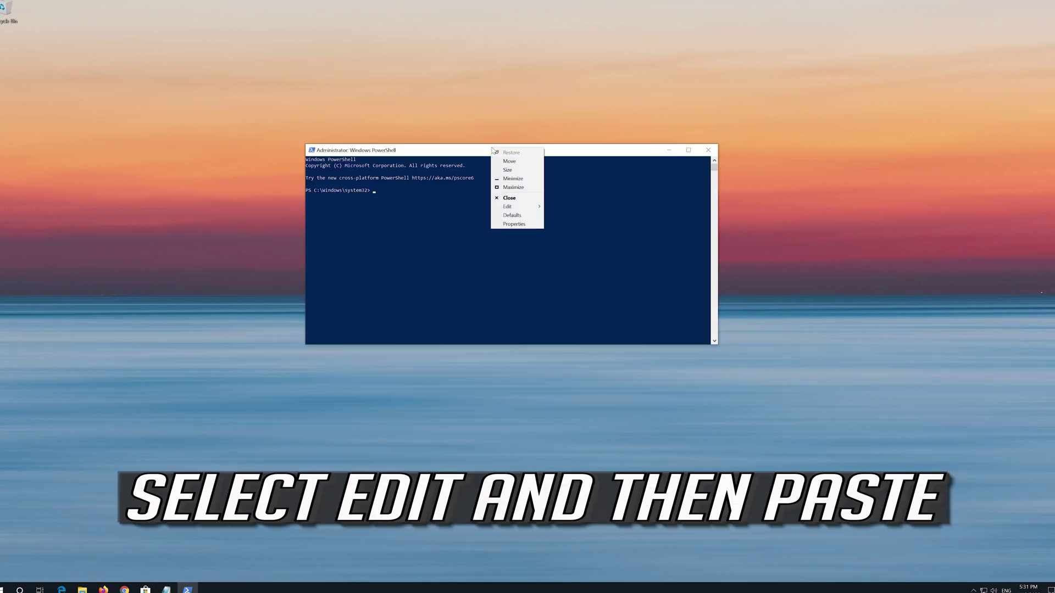
mouse_move(507, 206)
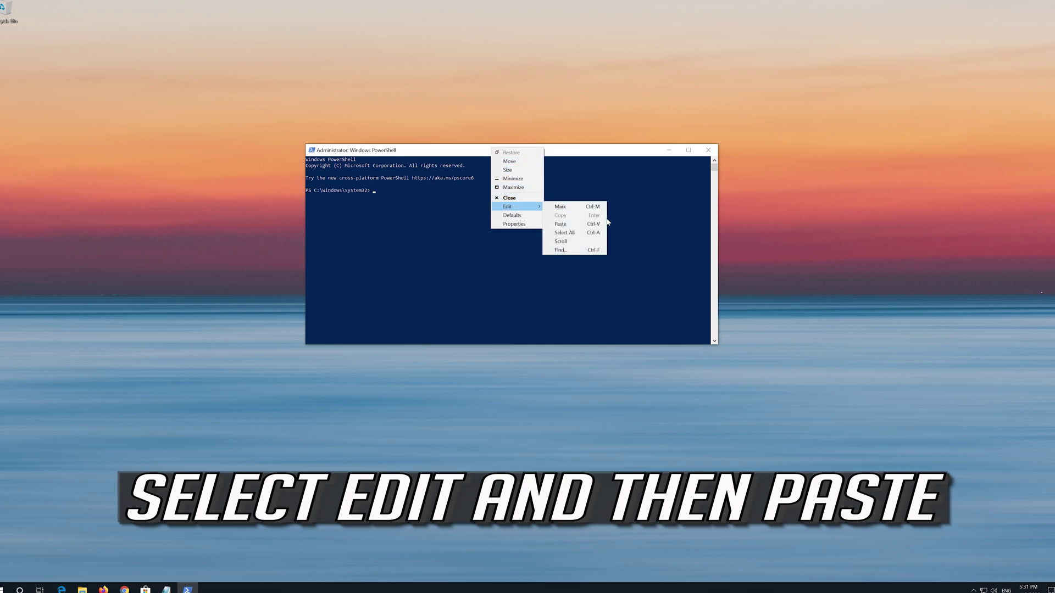
left_click(581, 225)
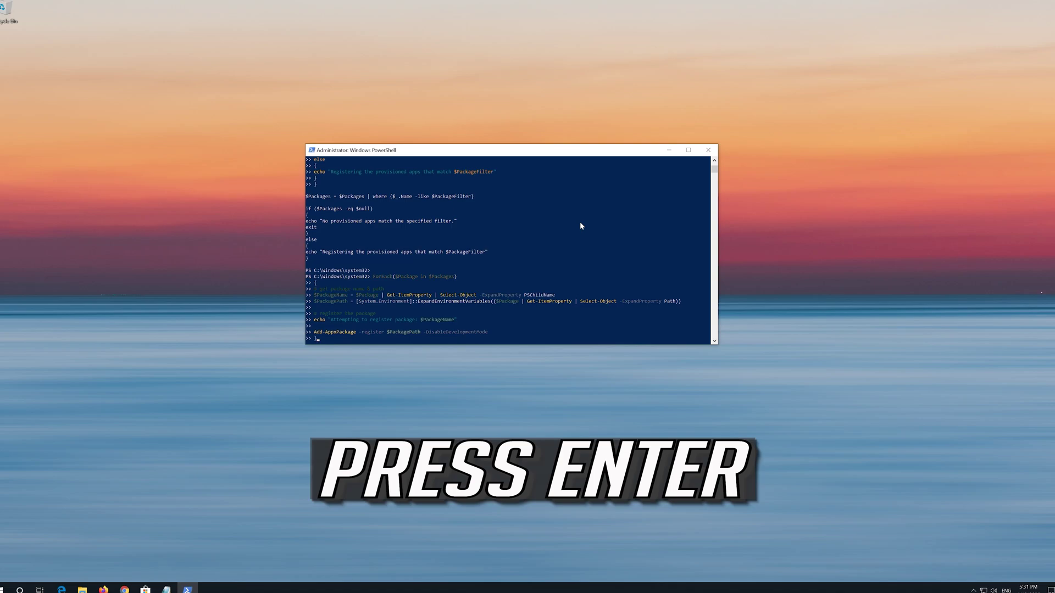
key("Return")
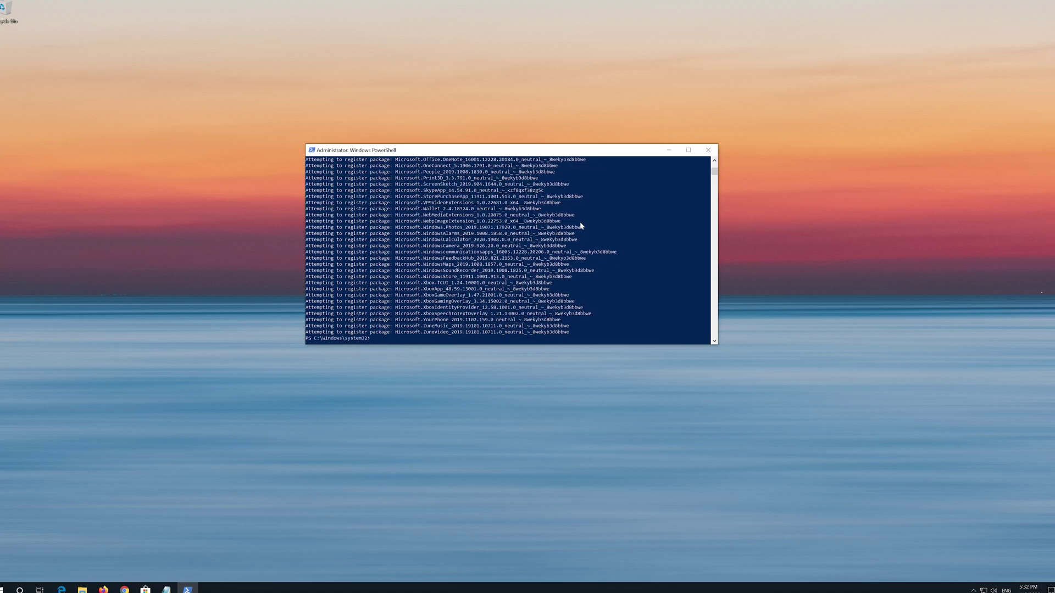
type("exit")
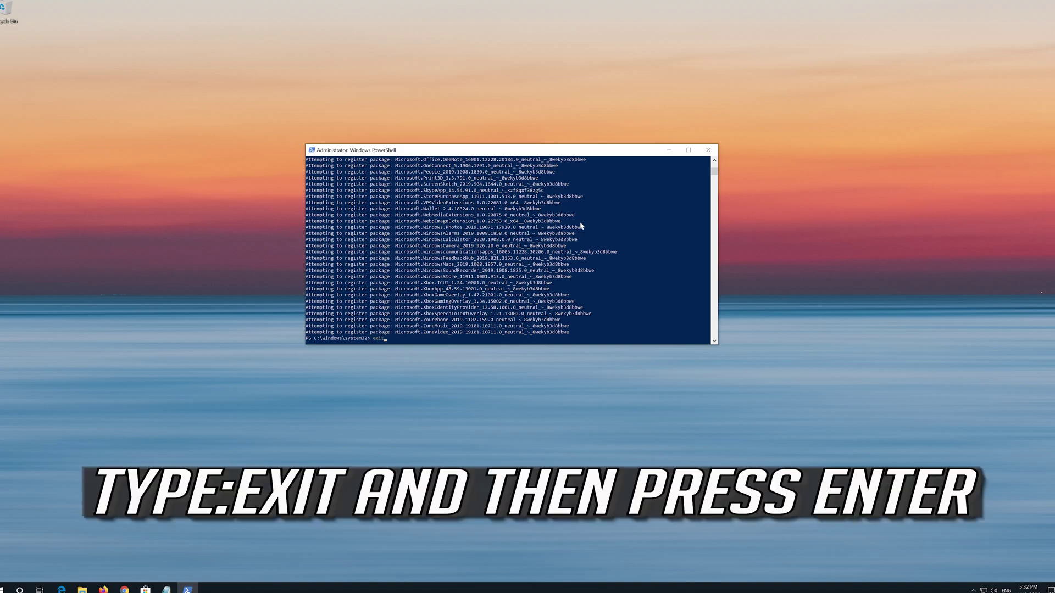
key("Return")
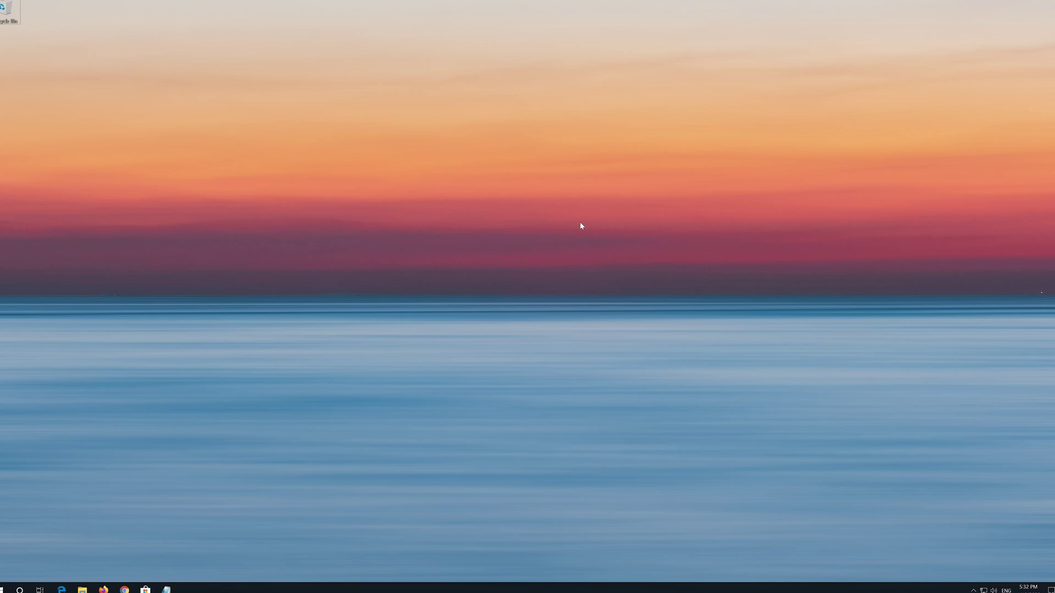
Step: Restart the computer via Start > Power > Restart, then reopen Microsoft Store to test it
left_click(5, 588)
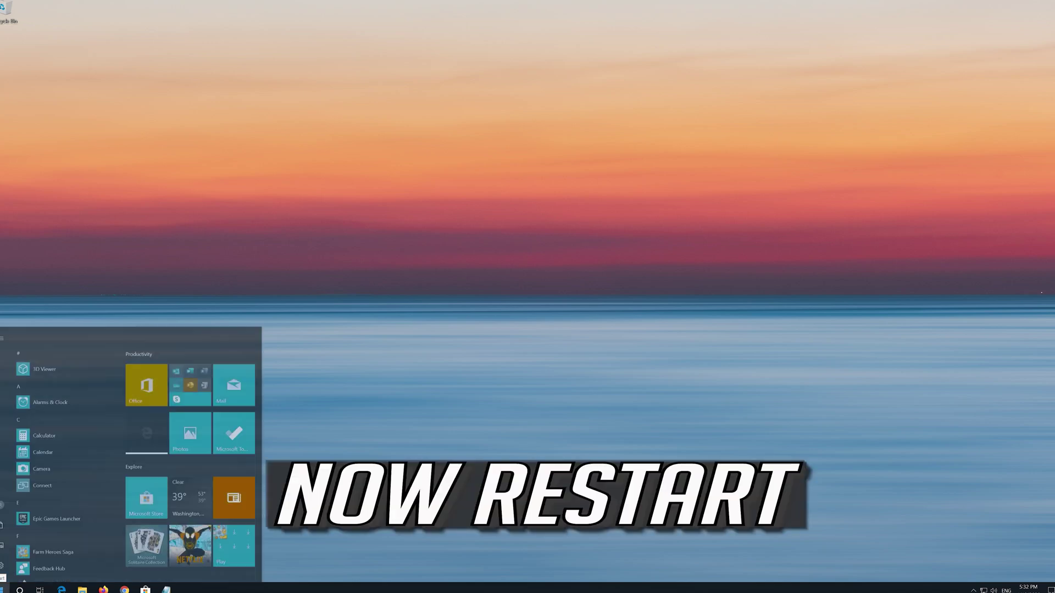
mouse_move(3, 573)
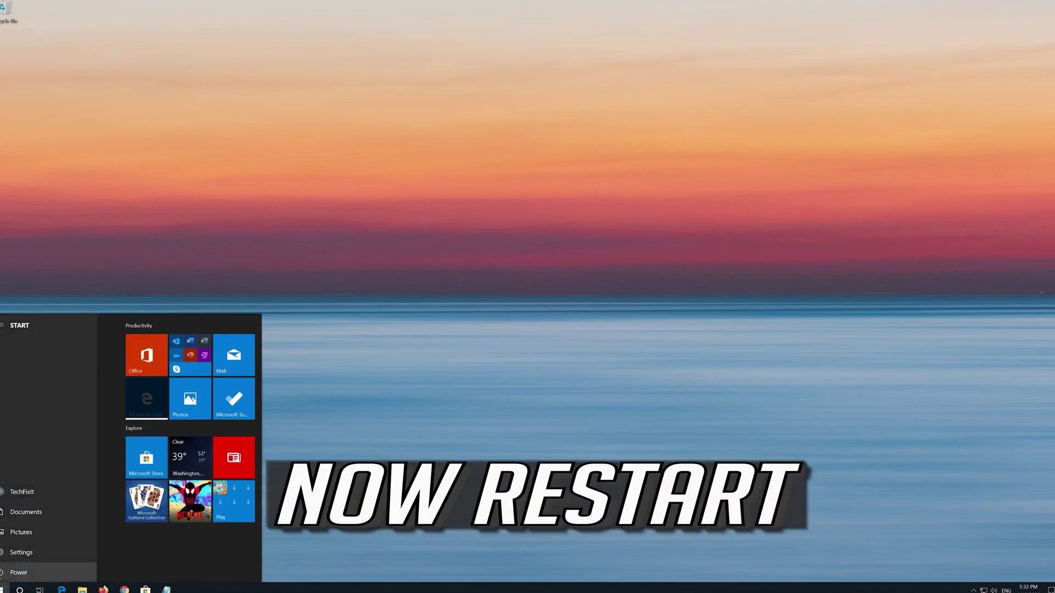
left_click(5, 573)
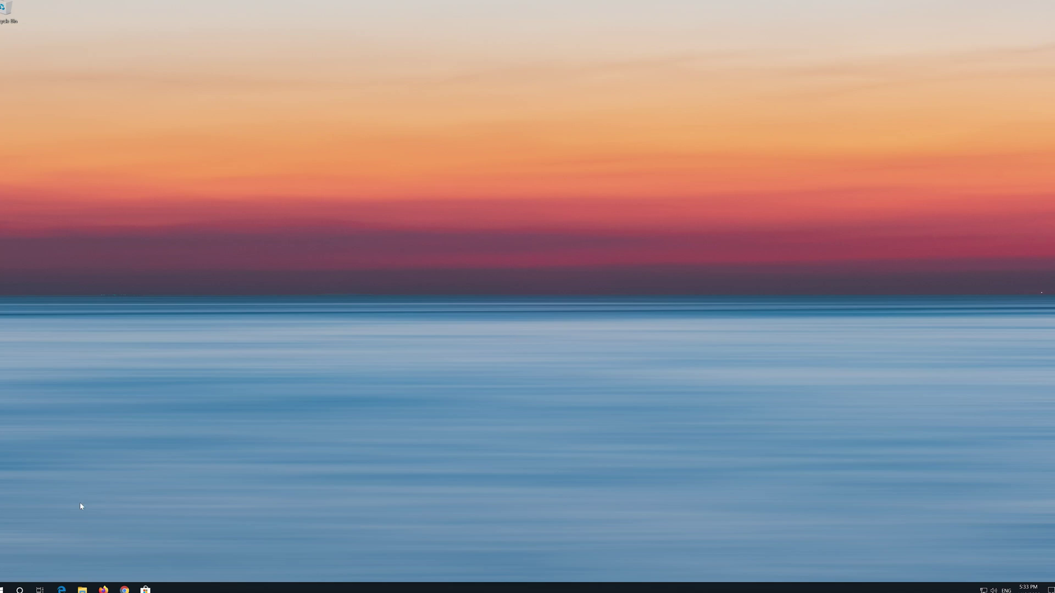
left_click(145, 589)
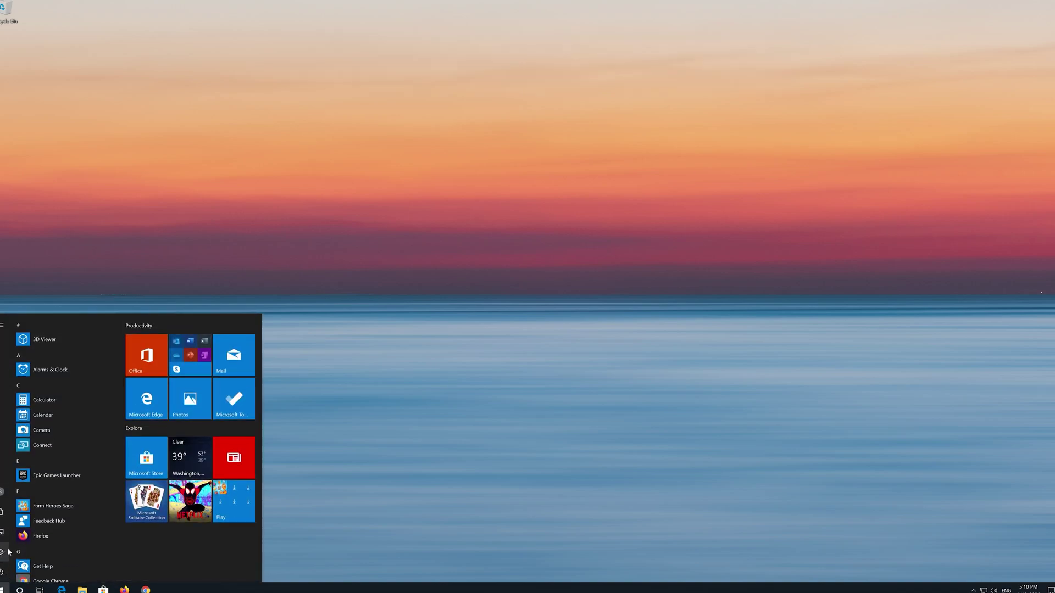
Step: Open Settings > Apps > Apps & features to list installed apps like 3D Viewer and Calculator
mouse_move(8, 553)
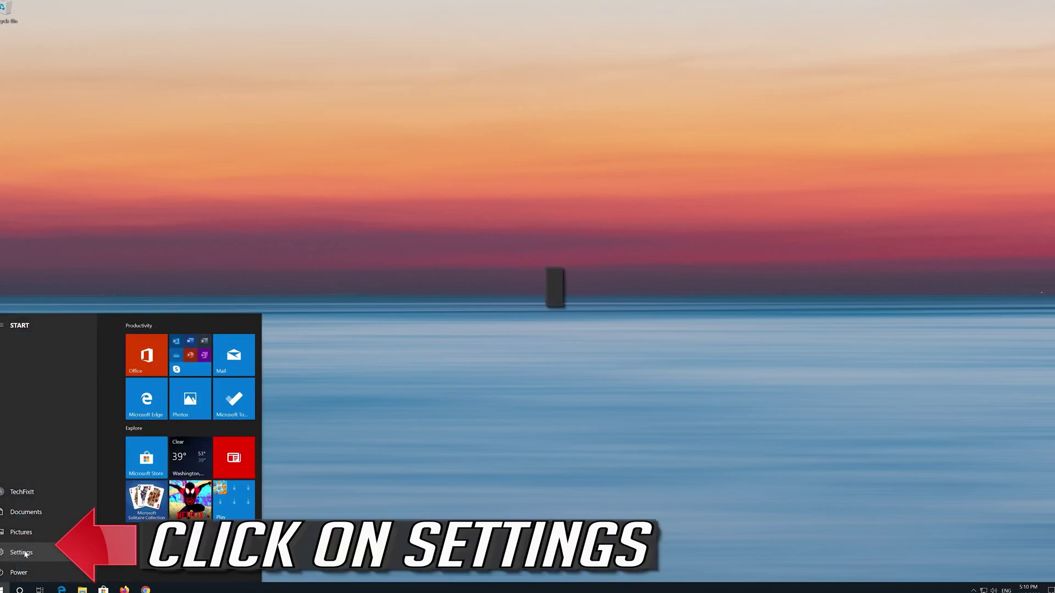
left_click(25, 553)
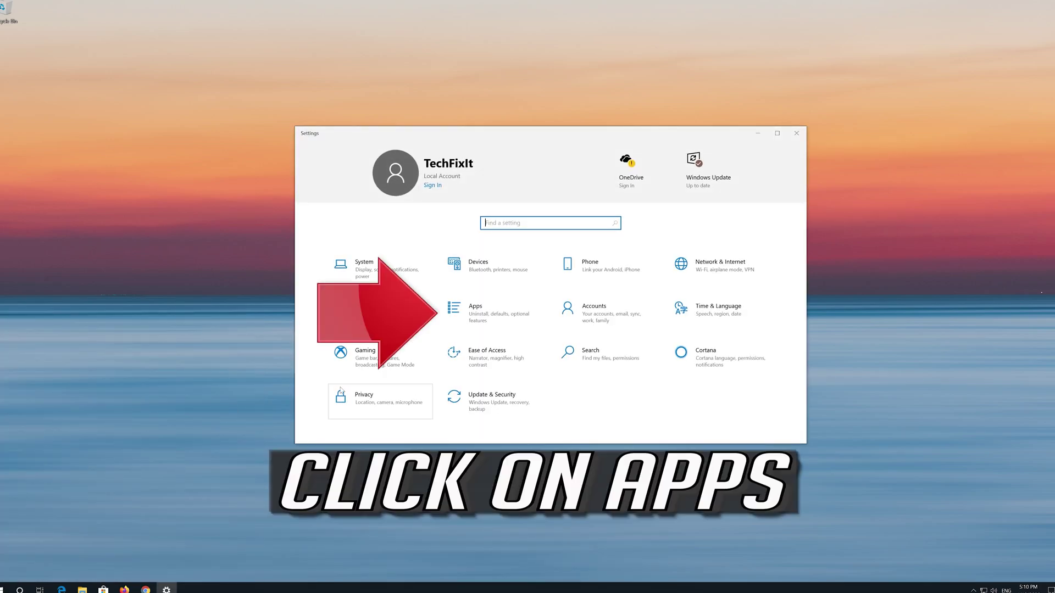
left_click(512, 315)
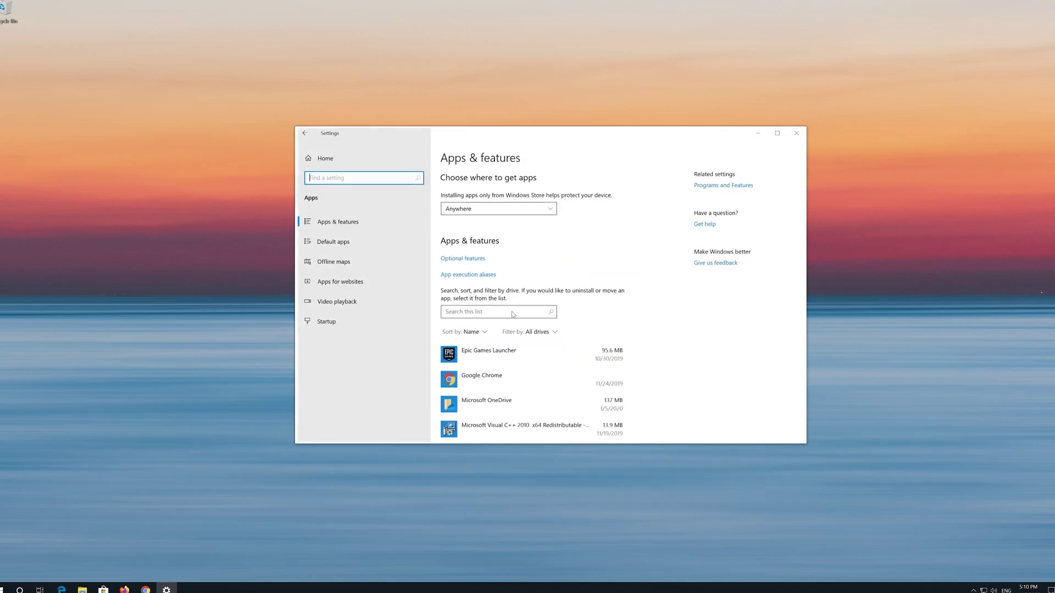
left_click(354, 221)
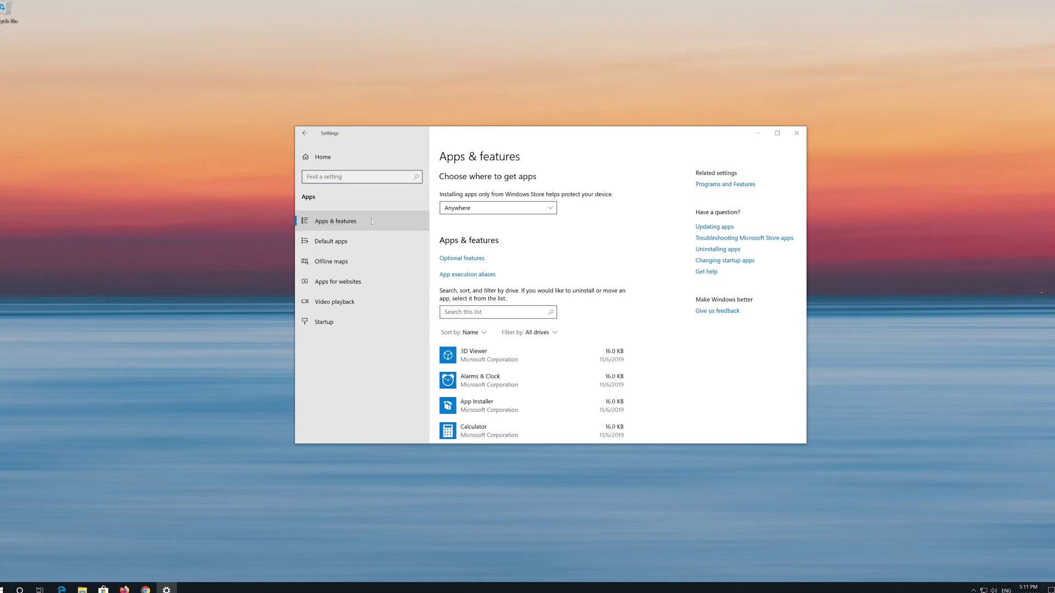
Step: Scroll to Microsoft Store in the app list and open its Advanced options
scroll(509, 272, "down", 10)
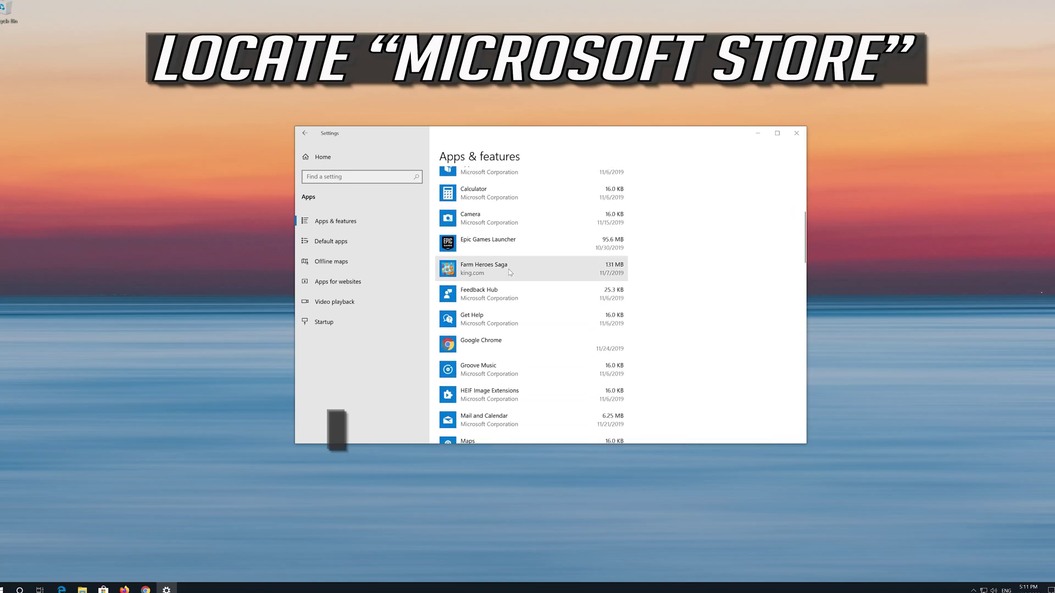
scroll(510, 271, "down", 3)
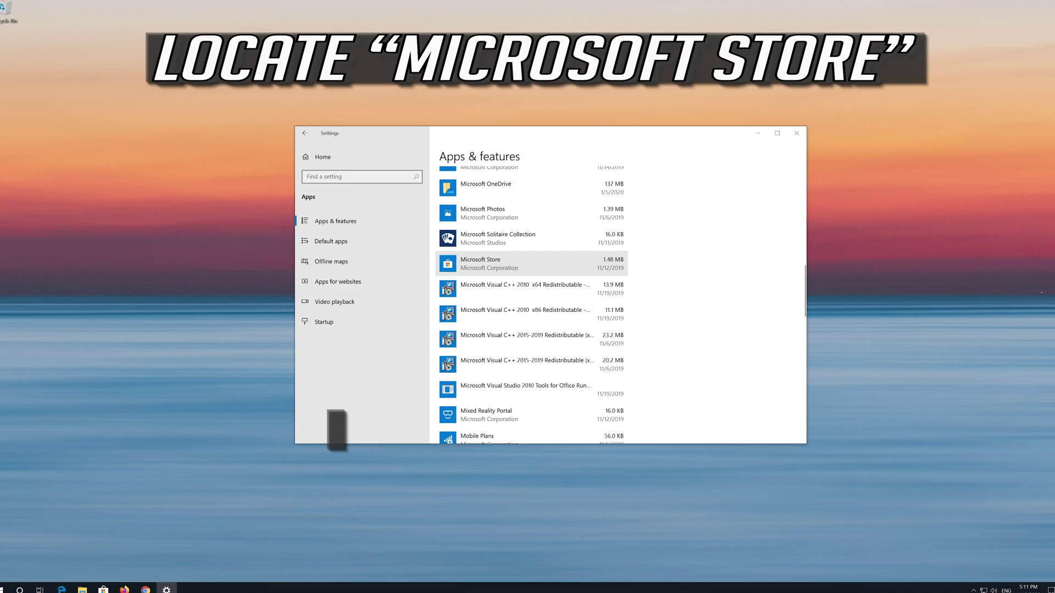
left_click(510, 270)
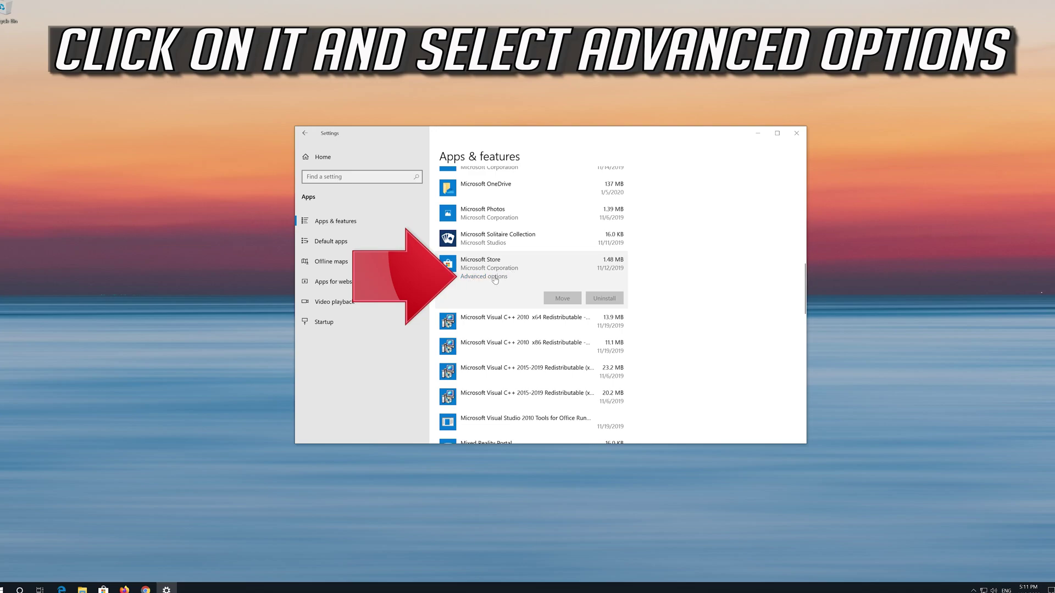
left_click(494, 278)
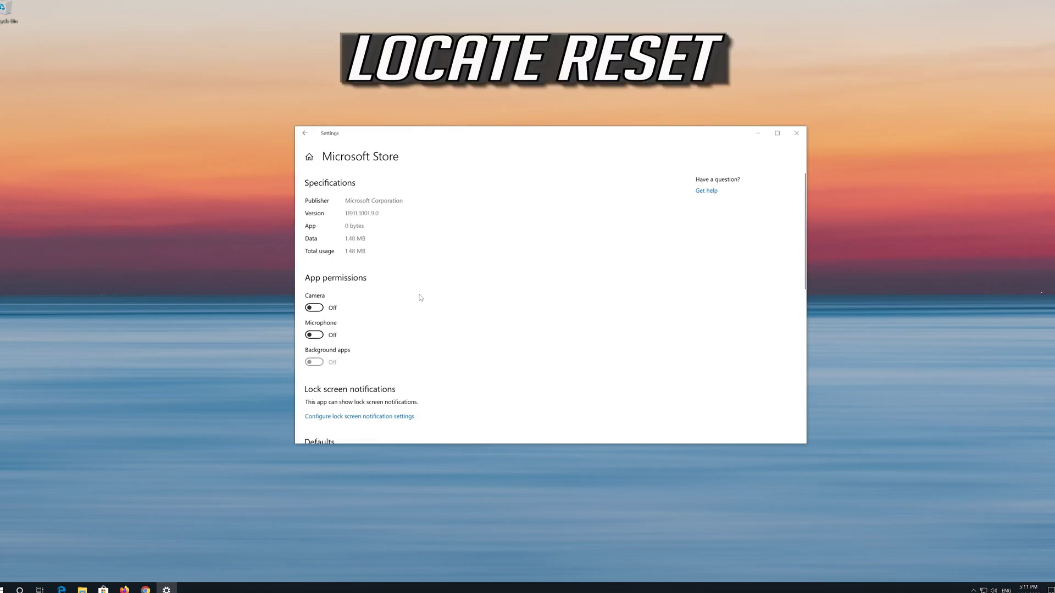
Step: Reset Microsoft Store's app data, confirm the reset until the checkmark shows, and close Settings
scroll(420, 297, "down", 3)
scroll(412, 299, "down", 3)
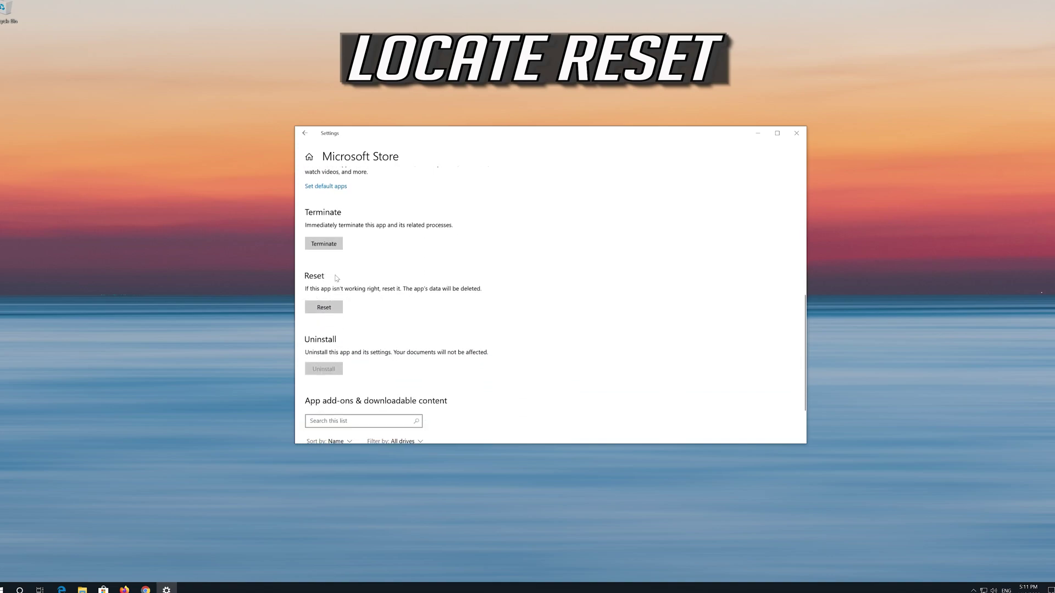
left_click(326, 311)
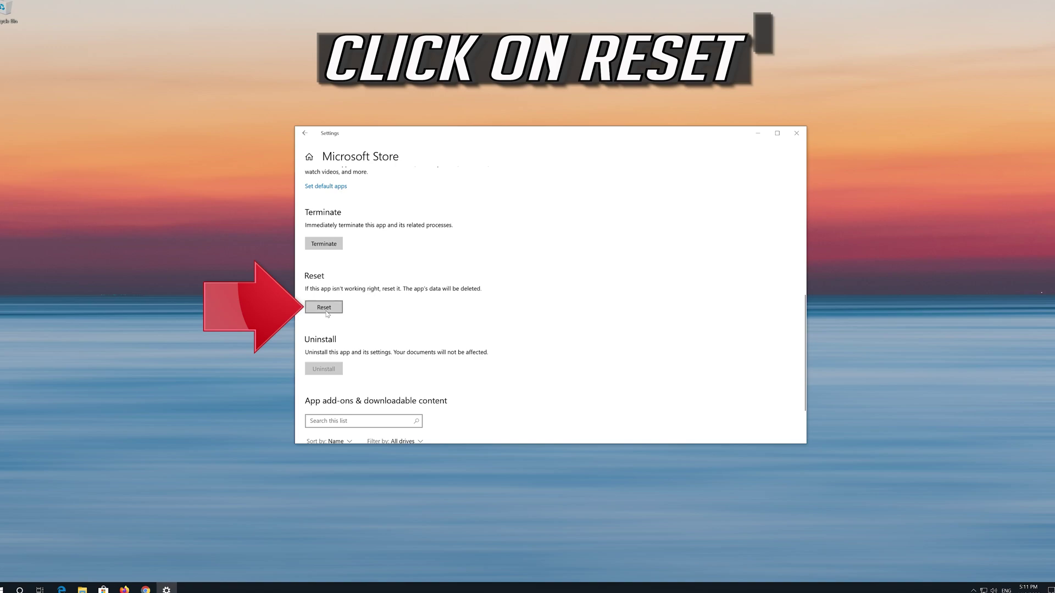
left_click(324, 308)
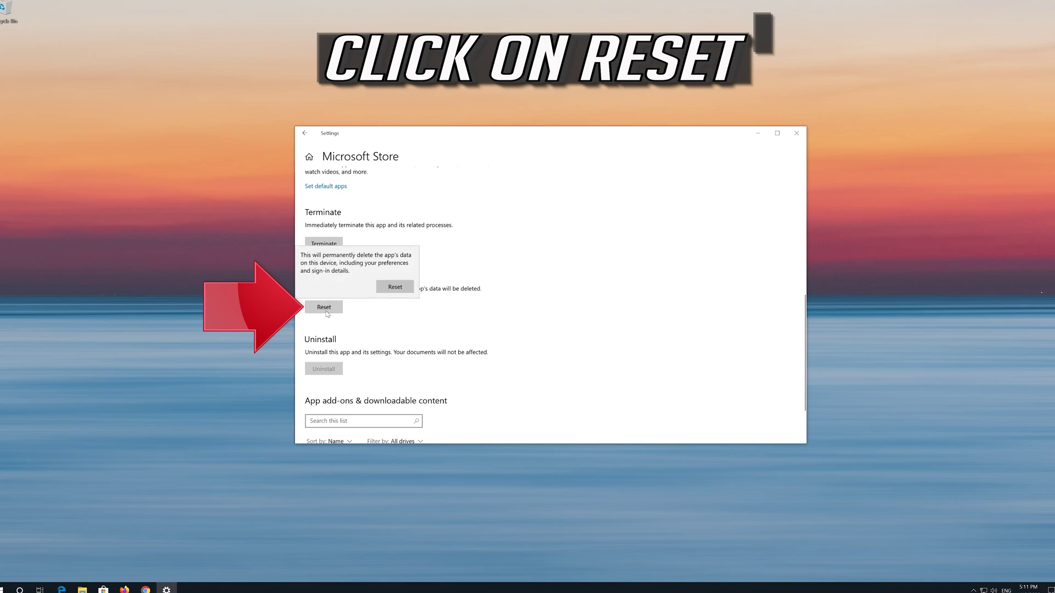
left_click(383, 290)
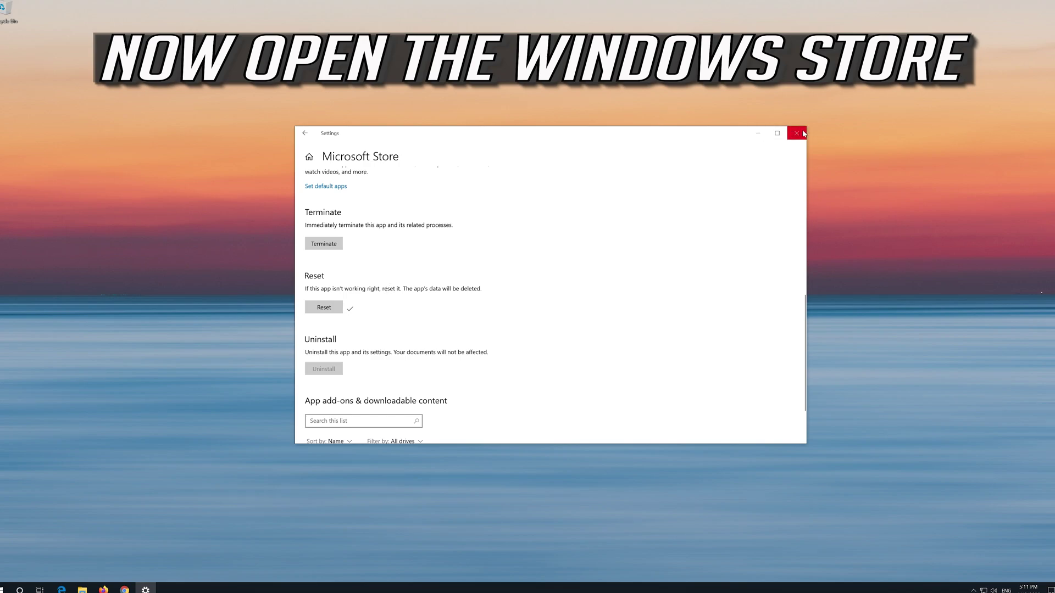
left_click(796, 133)
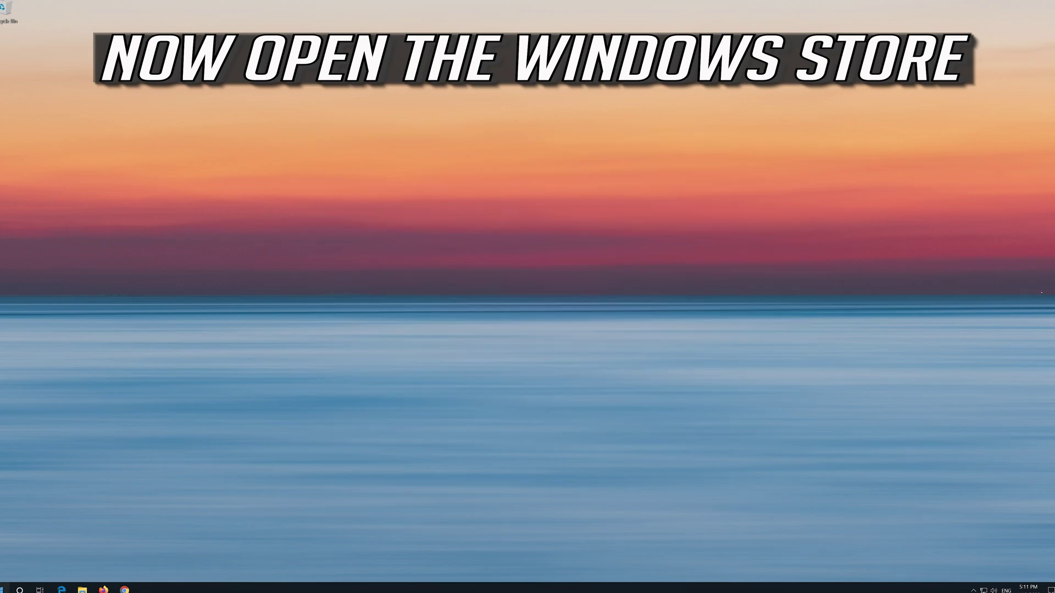
Step: Relaunch Microsoft Store from the Start menu and drag its window to the screen centre
left_click(5, 588)
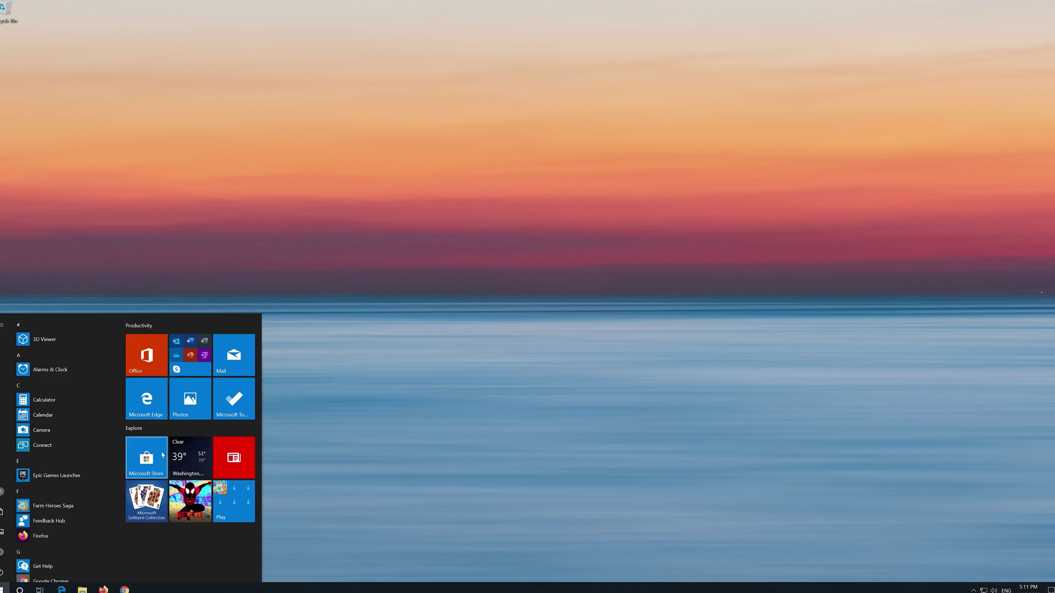
left_click(161, 454)
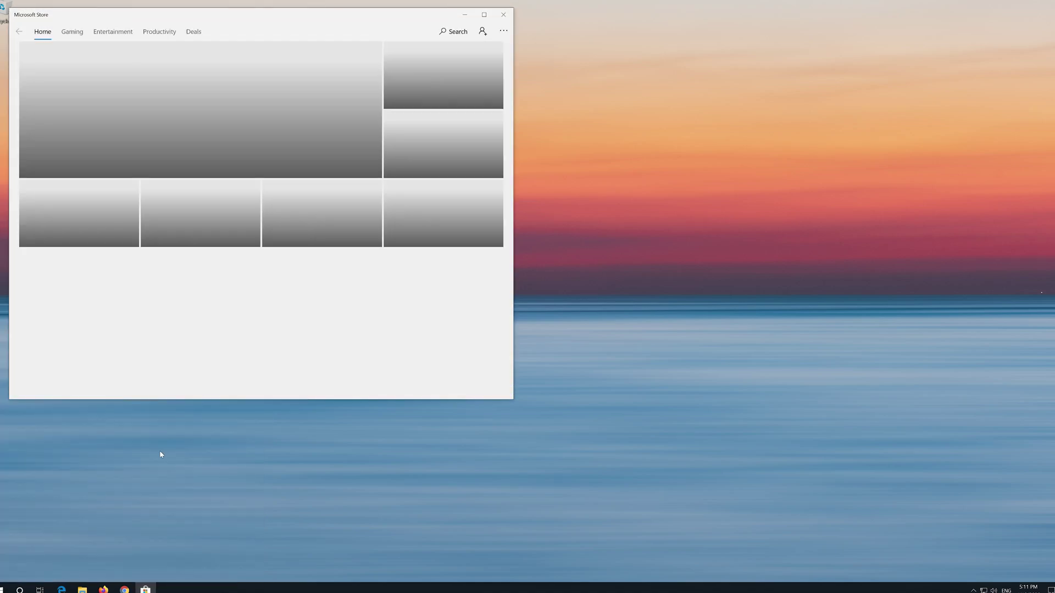
left_click_drag(338, 15, 629, 52)
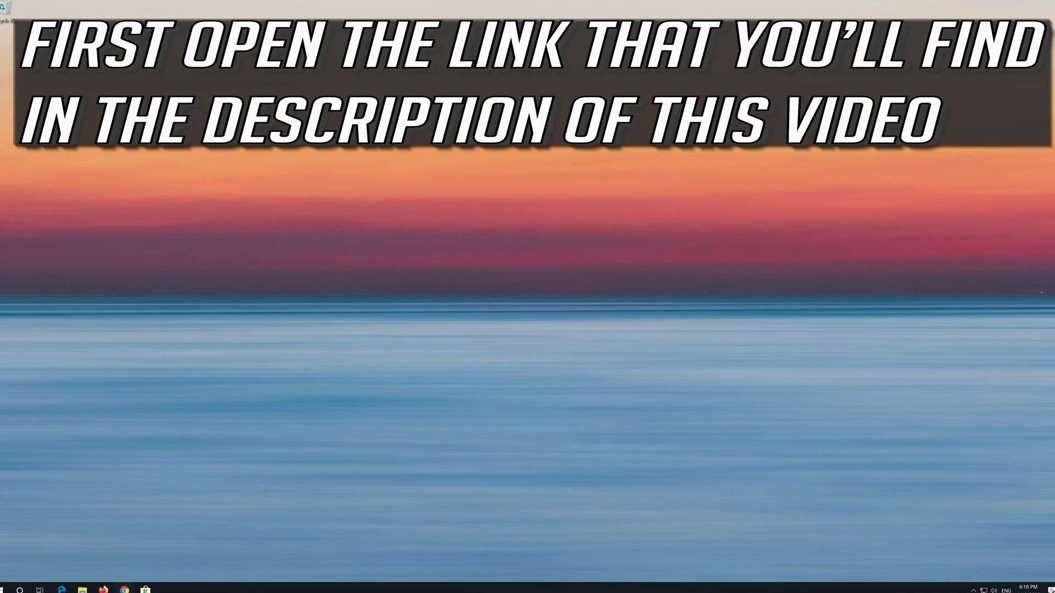
Step: In Chrome, load microsoft.com/en-us/software-download/windows10, download the Media Creation Tool, and close Chrome
left_click(124, 589)
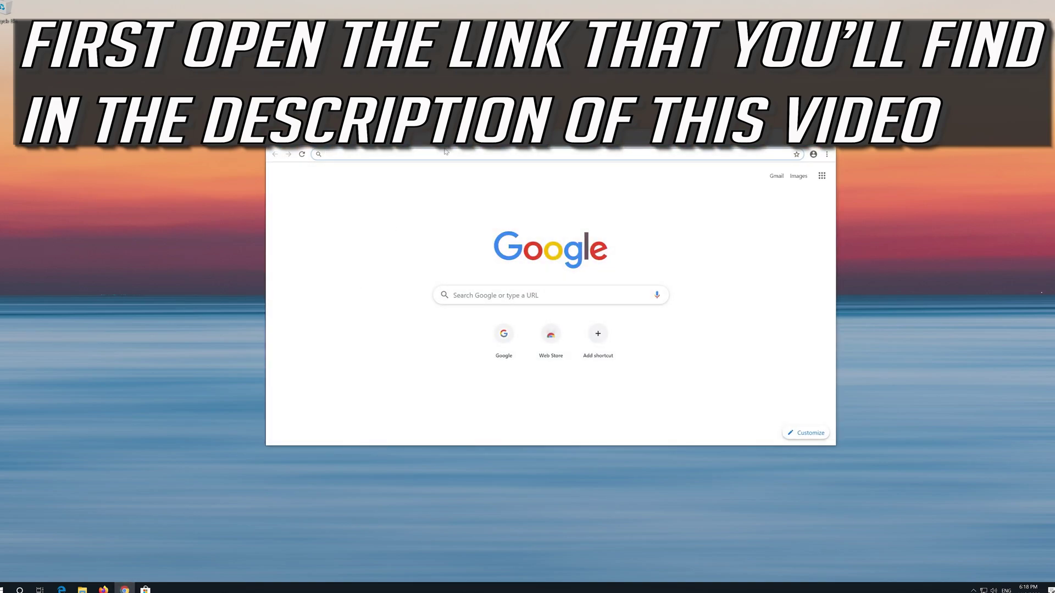
type("https://www.microsoft.com/en-us/software-download/windows10")
key("Return")
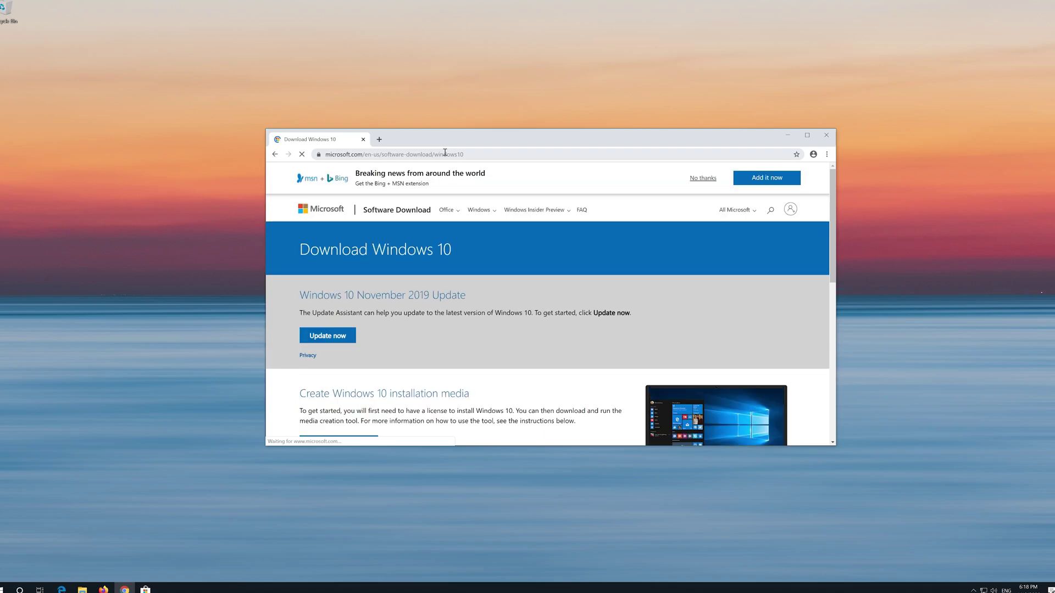
scroll(499, 299, "down", 1)
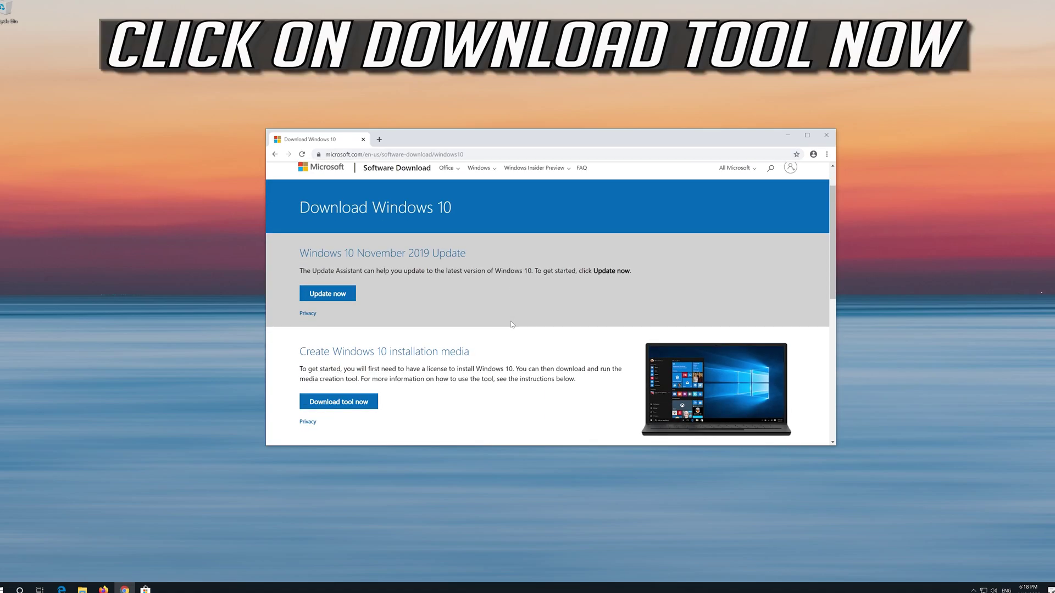
left_click(359, 402)
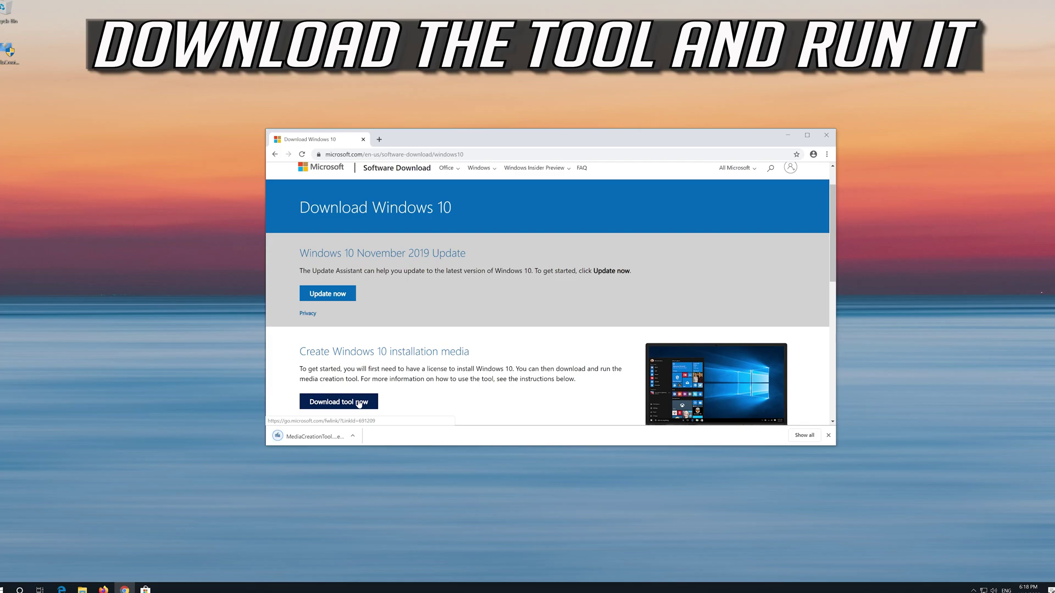
left_click(826, 135)
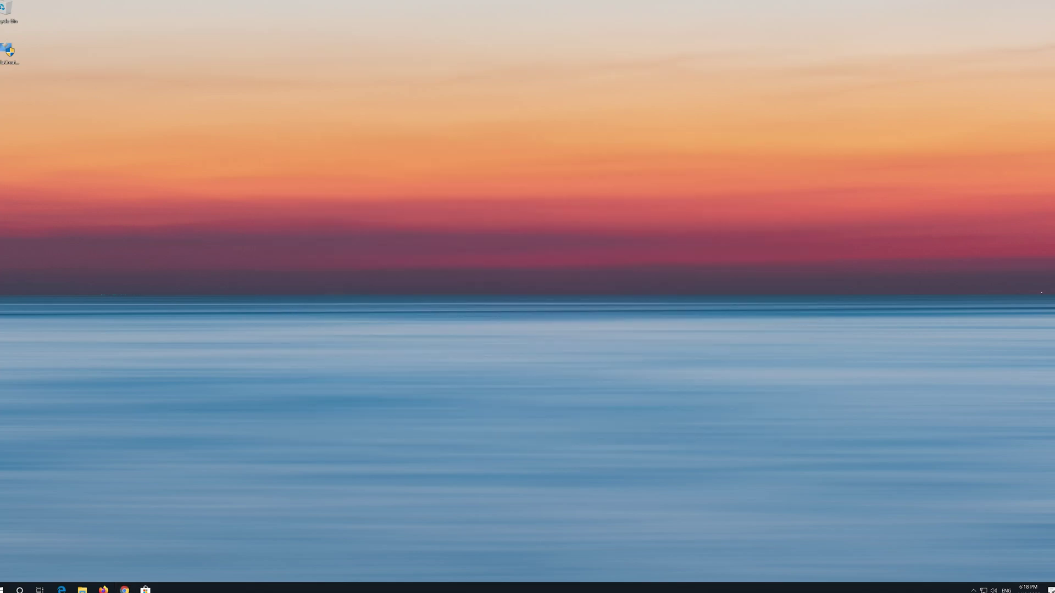
Step: Launch MediaCreationTool from the desktop and approve it in User Account Control
double_click(8, 53)
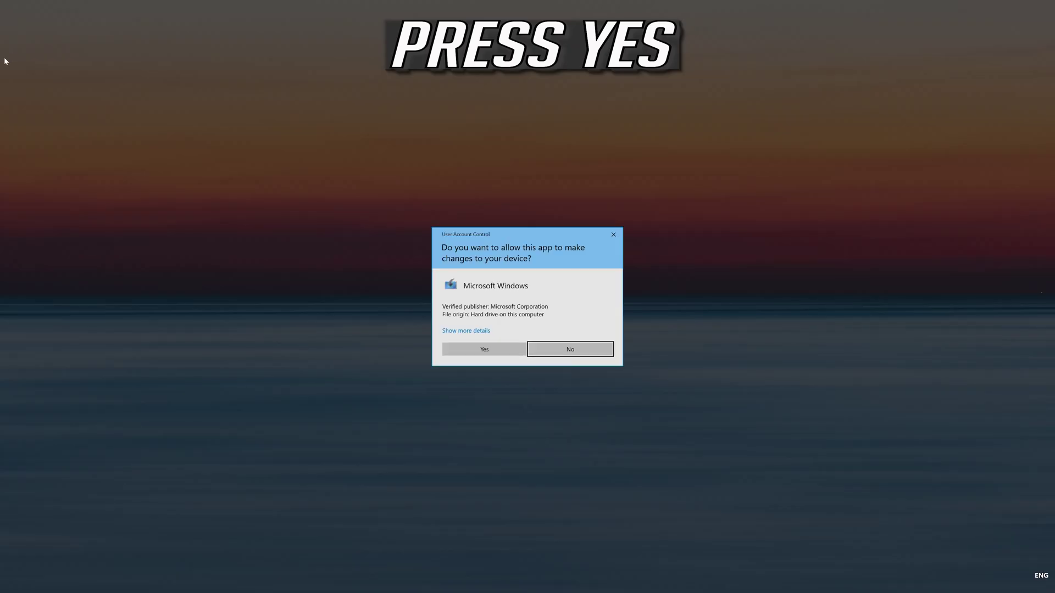
left_click(482, 352)
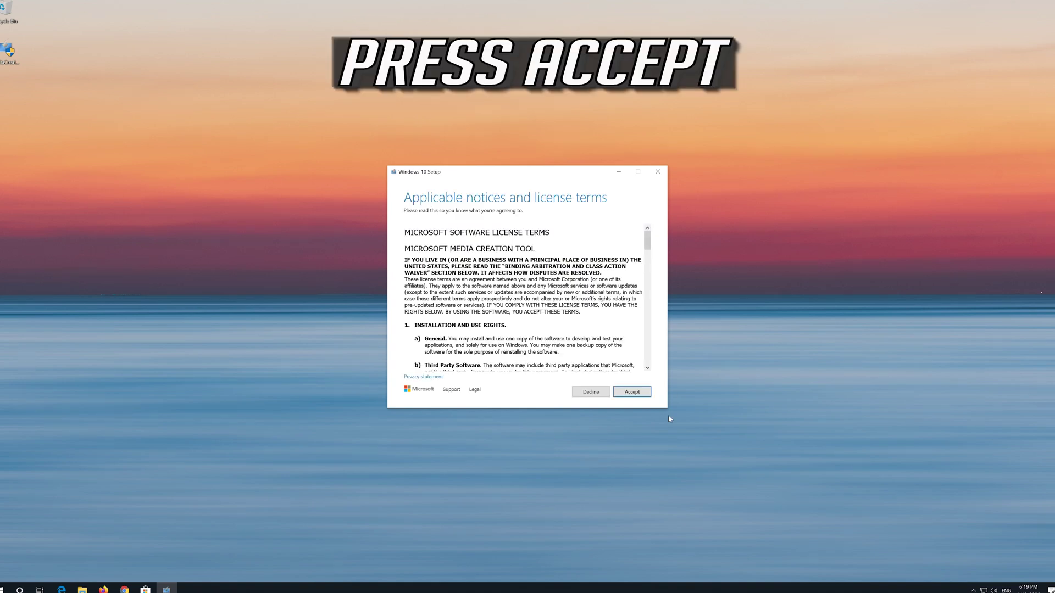
Step: Accept both license terms, choose Upgrade this PC now, and install Windows 10 Pro keeping files and apps
left_click(644, 391)
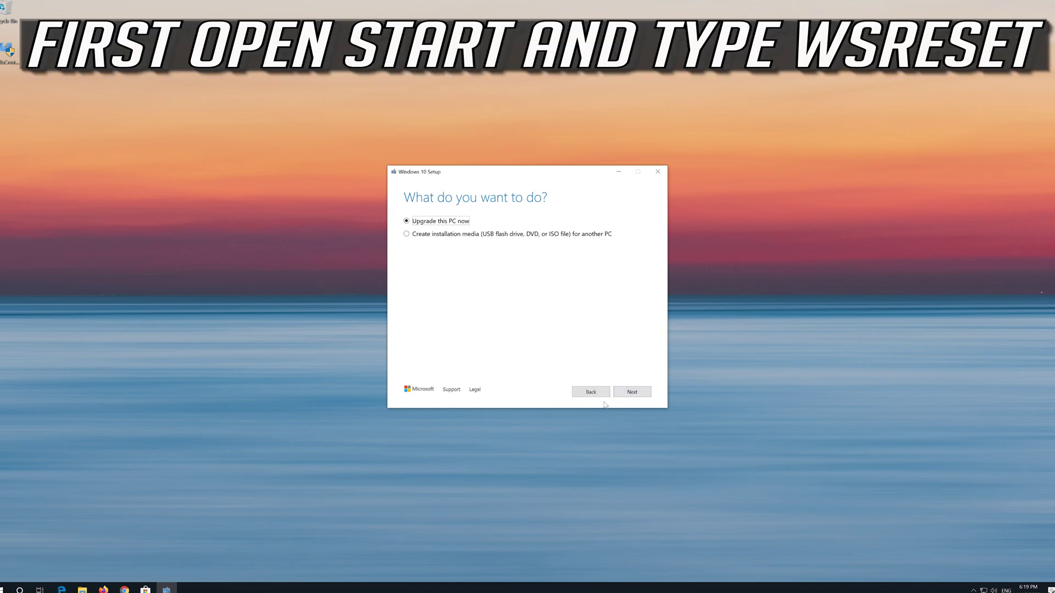
left_click(630, 394)
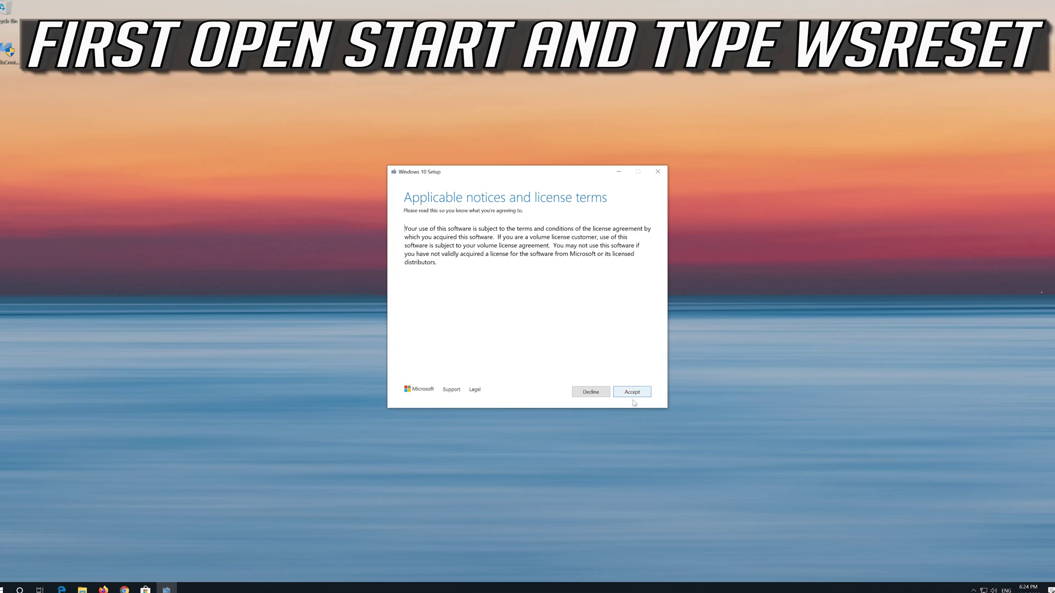
left_click(637, 391)
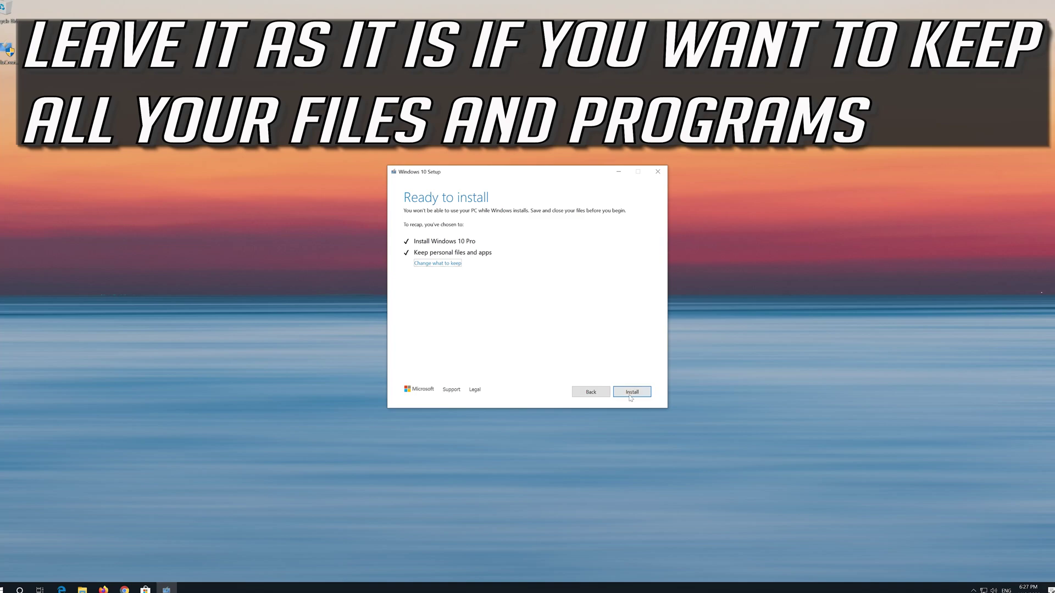
left_click(631, 391)
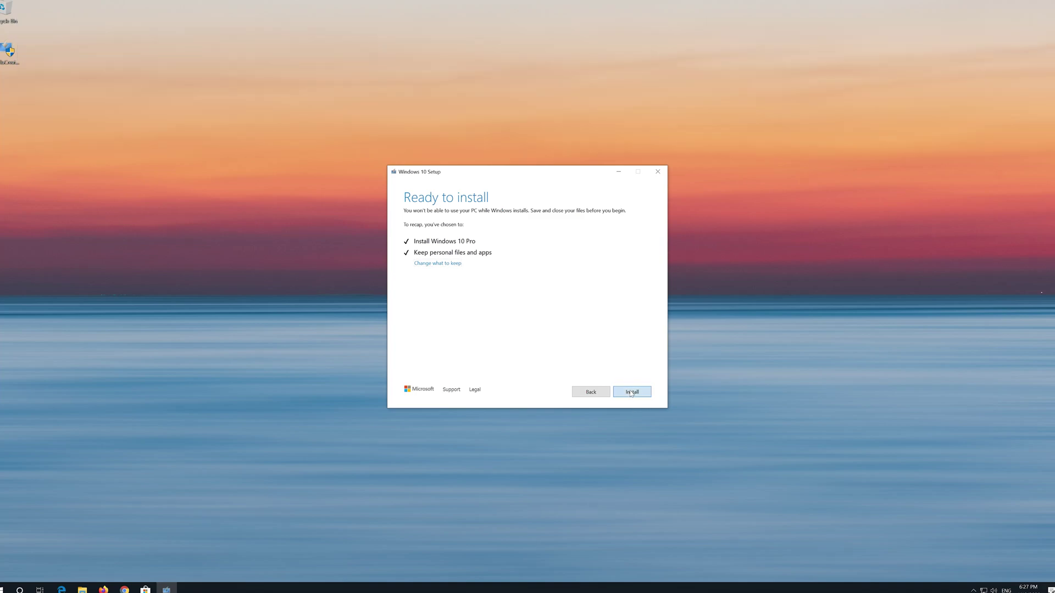